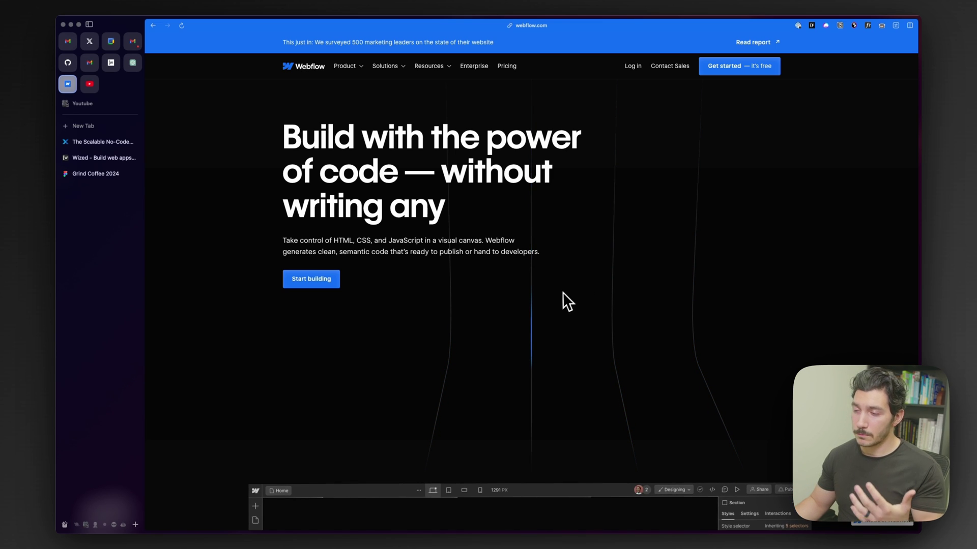
# Scroll past the designer preview and logo row to the 'Creative power that goes beyond templates' section.
pyautogui.scroll(-4, 562, 293)
pyautogui.scroll(-3, 560, 296)
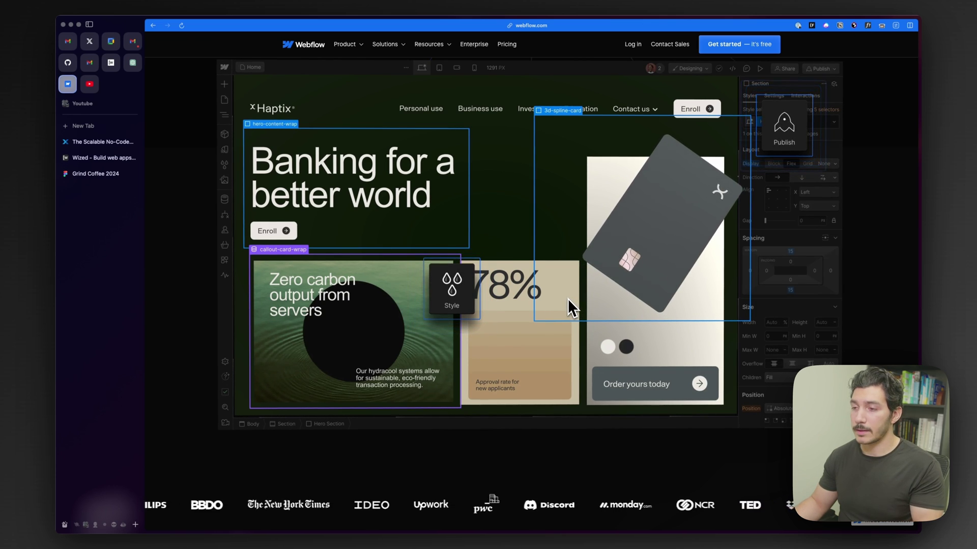
pyautogui.scroll(-7, 569, 300)
pyautogui.scroll(-2, 569, 300)
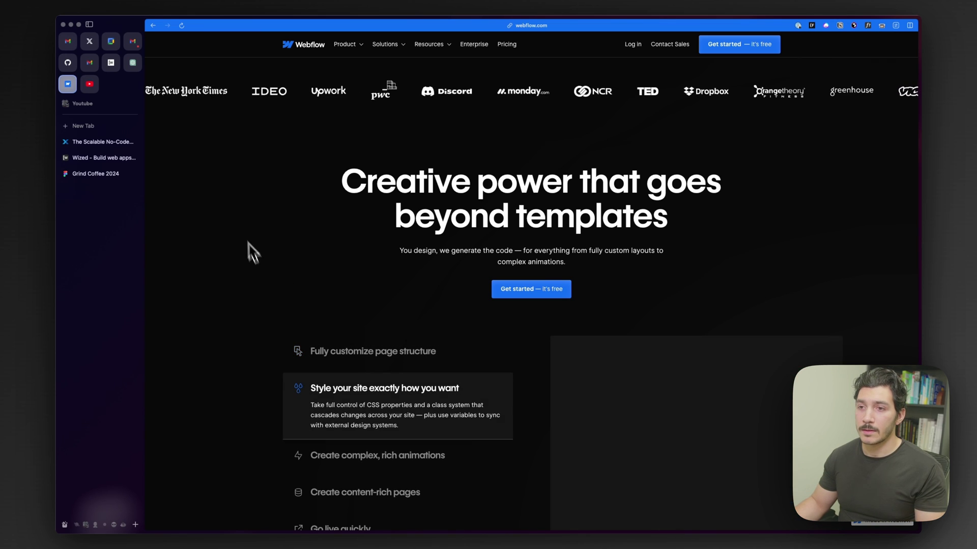
# Switch to the Xano website and scroll down its no-code backend homepage.
pyautogui.click(97, 145)
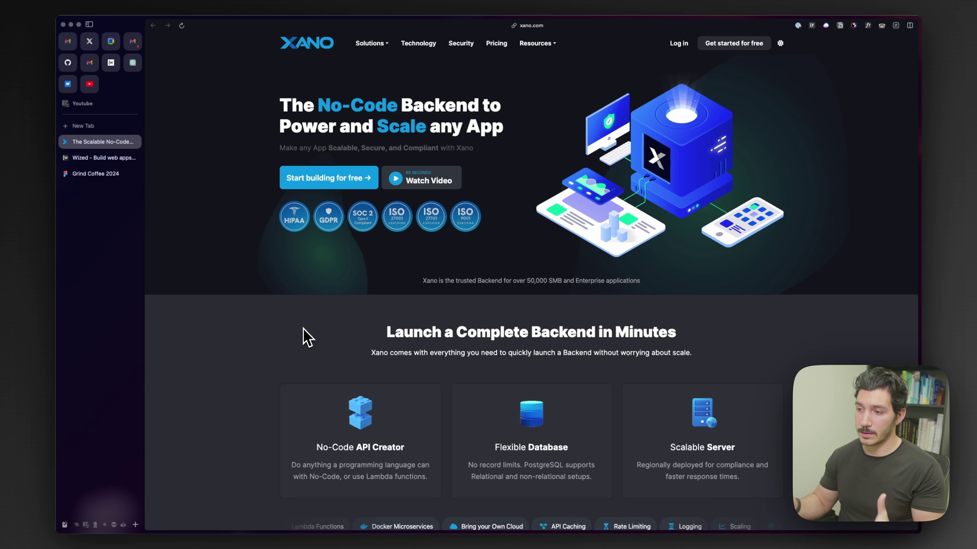
pyautogui.scroll(-10, 303, 328)
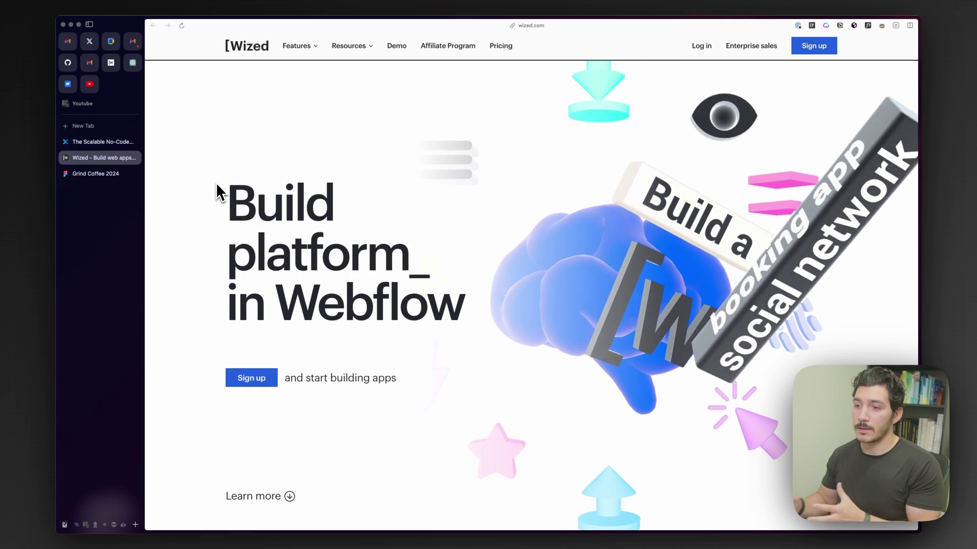
# Expand the Wized accordion items on adding Wized to a Webflow project and creating advanced logic.
pyautogui.scroll(-10, 304, 193)
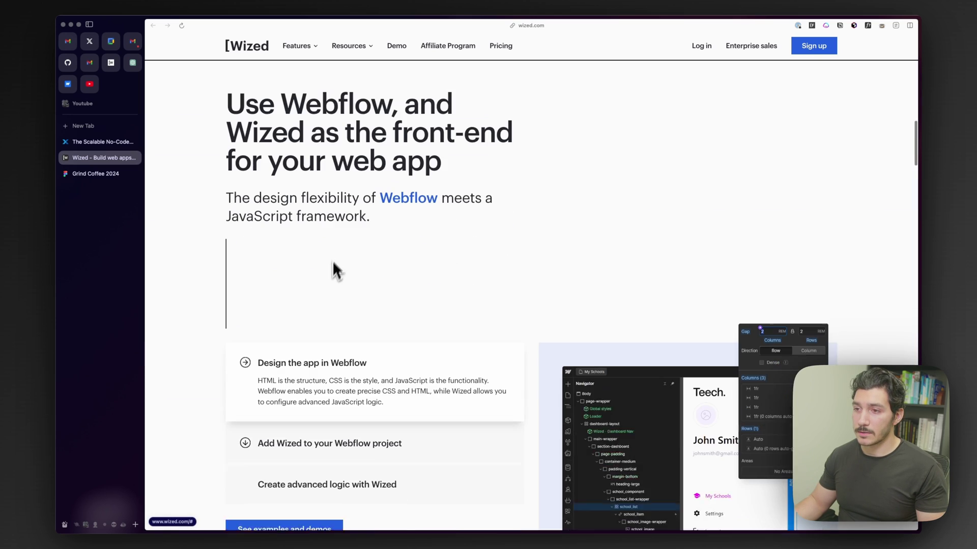
pyautogui.scroll(-3, 336, 270)
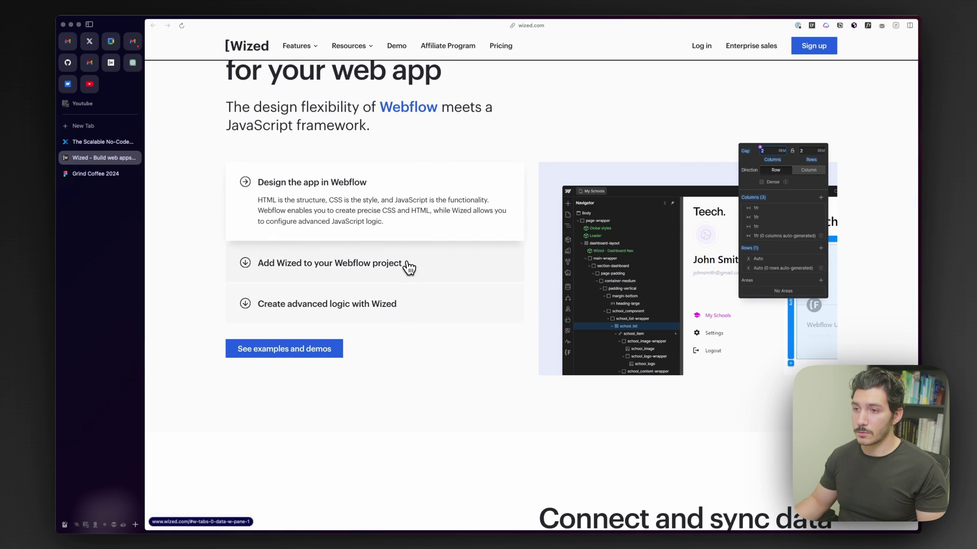
pyautogui.click(408, 266)
pyautogui.click(469, 288)
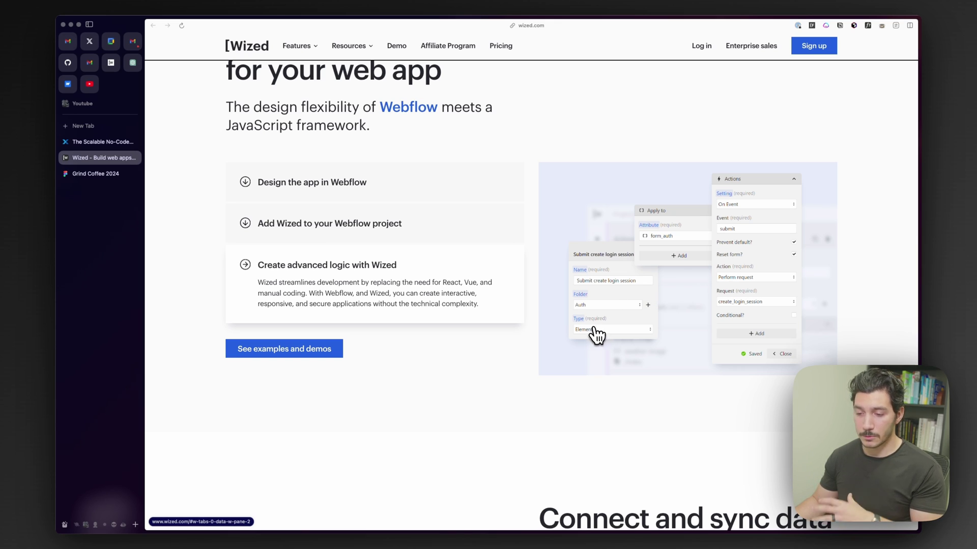
# Scroll further down the Wized feature overview page.
pyautogui.scroll(-8, 584, 336)
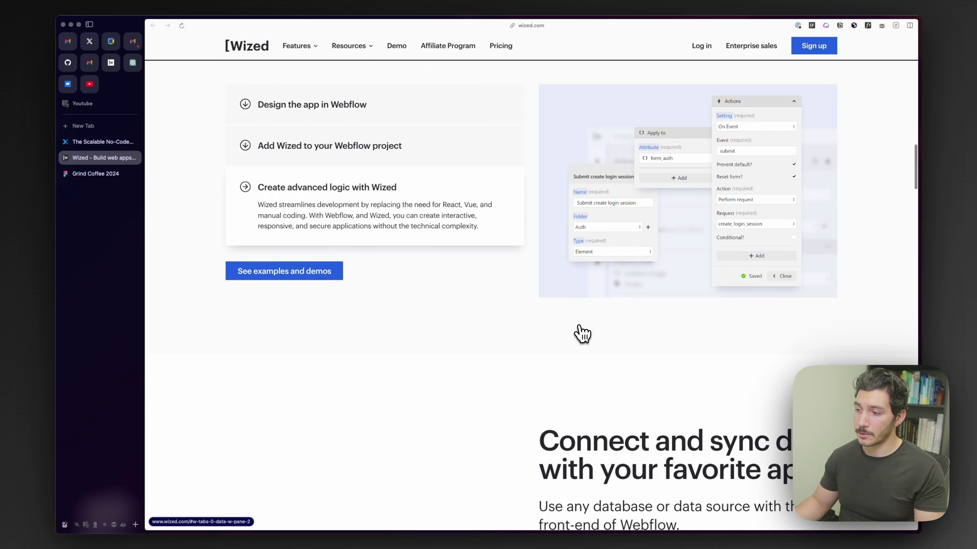
pyautogui.scroll(-2, 509, 337)
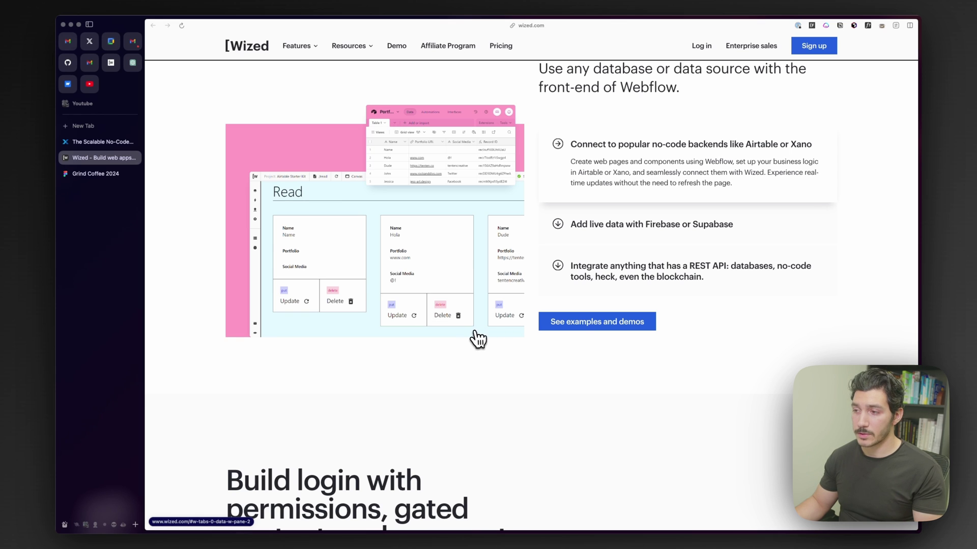
pyautogui.scroll(-7, 478, 339)
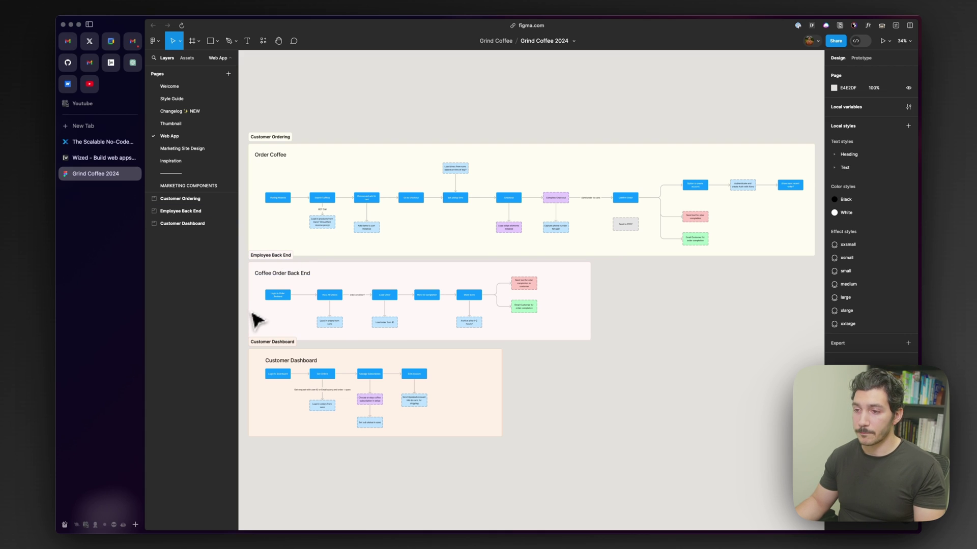
pyautogui.click(272, 342)
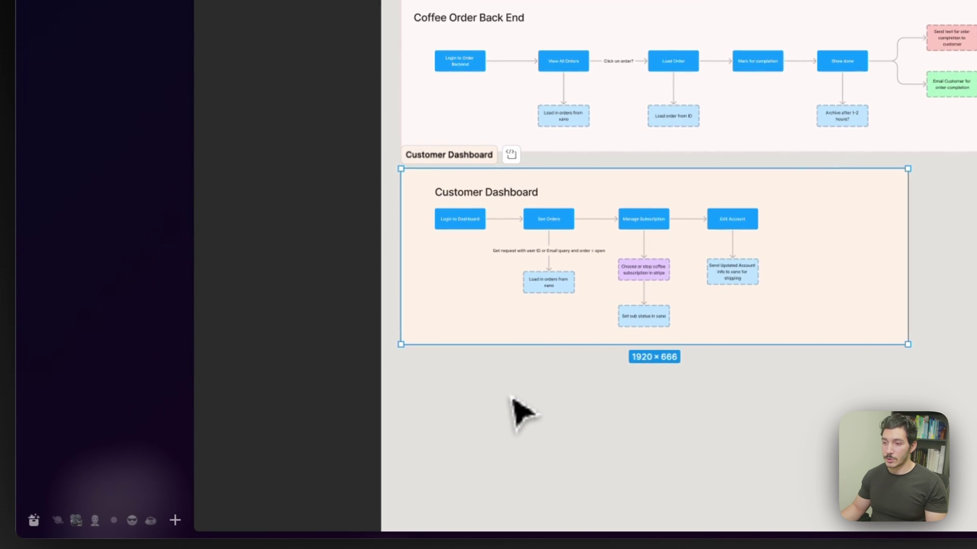
pyautogui.click(514, 400)
pyautogui.click(473, 162)
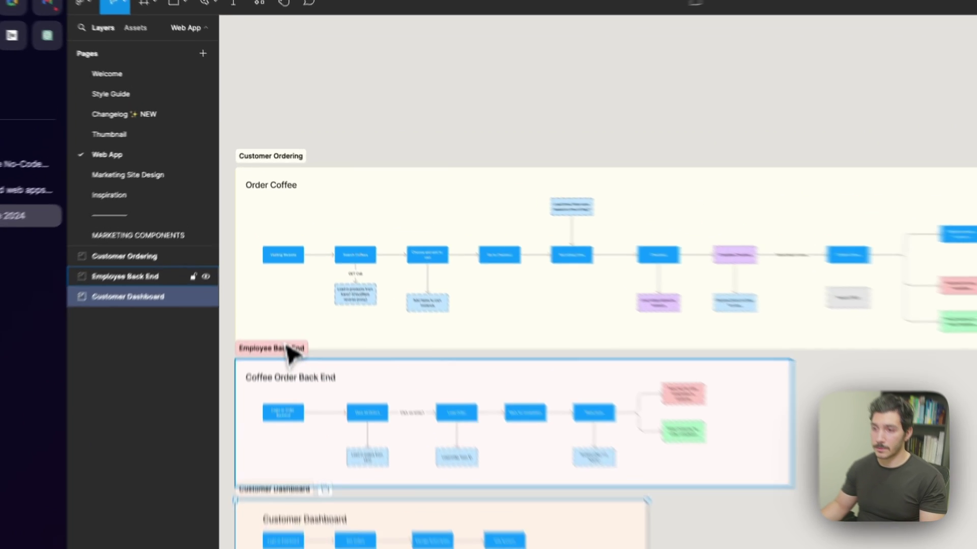
pyautogui.click(274, 256)
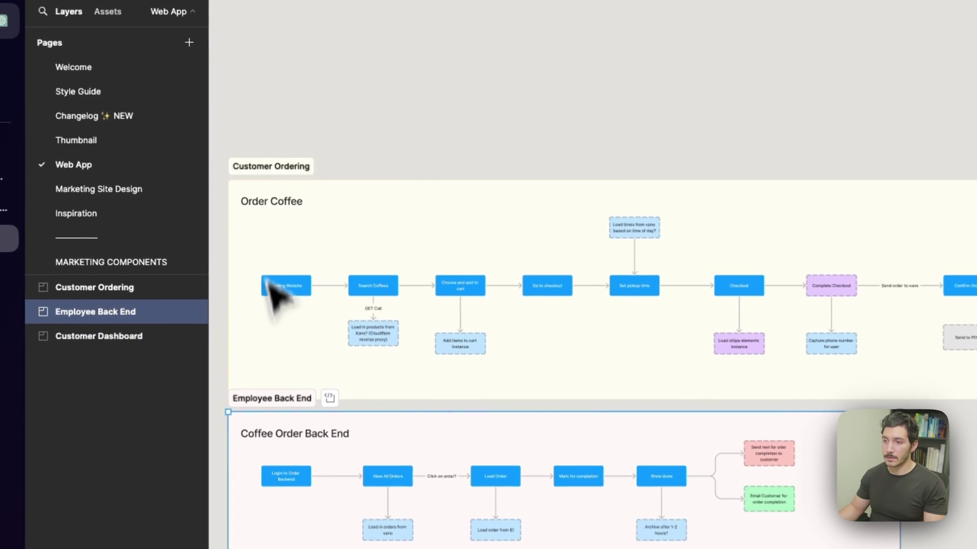
pyautogui.click(281, 172)
pyautogui.click(506, 148)
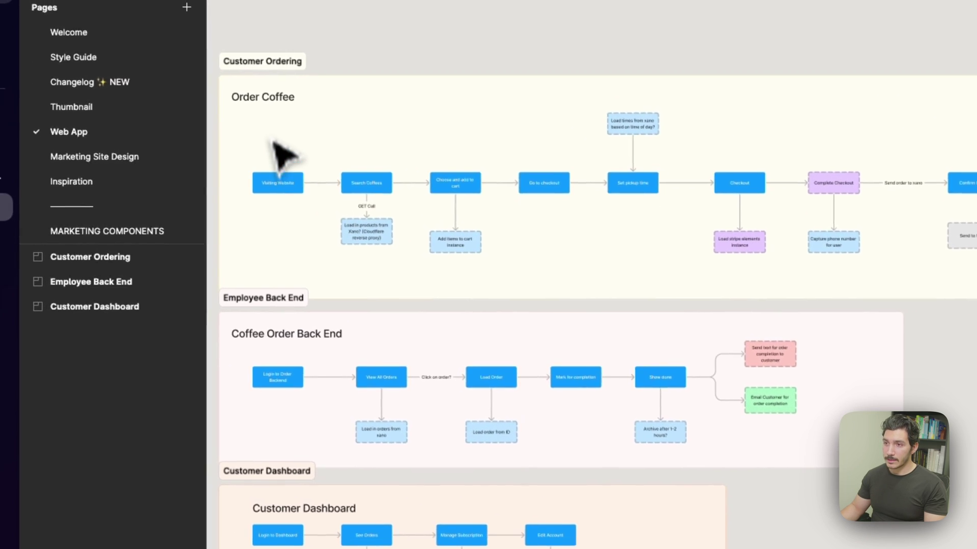
pyautogui.scroll(5, 274, 157)
pyautogui.moveTo(280, 131); pyautogui.dragTo(501, 207)
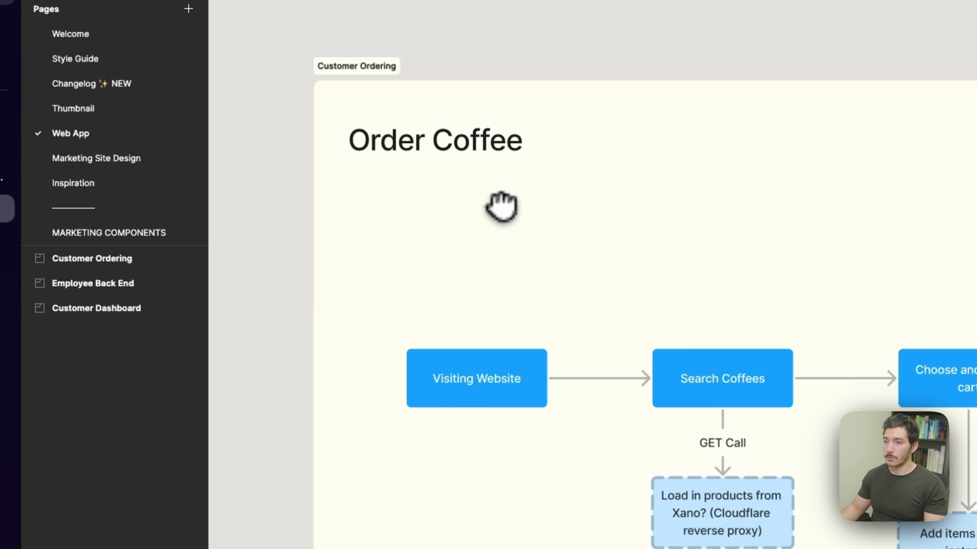
pyautogui.click(499, 399)
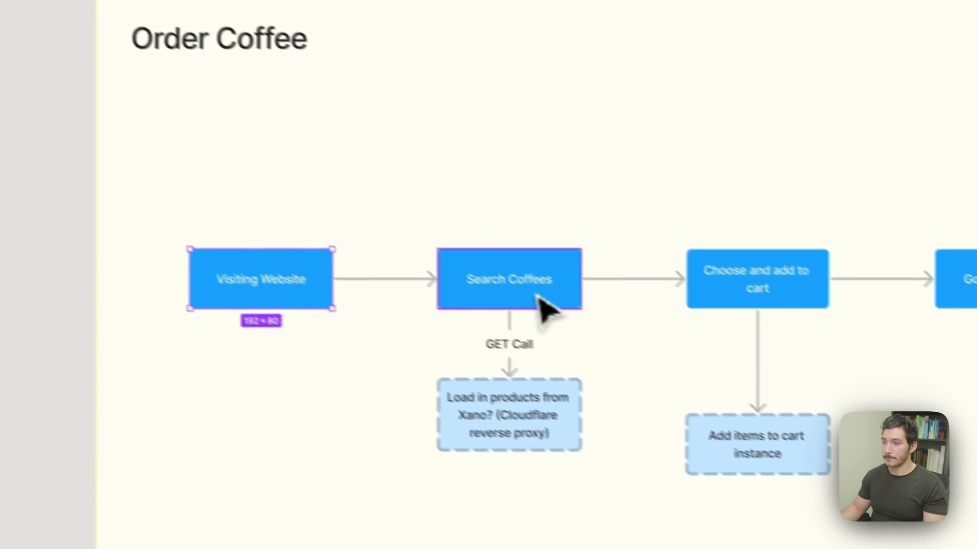
pyautogui.click(537, 295)
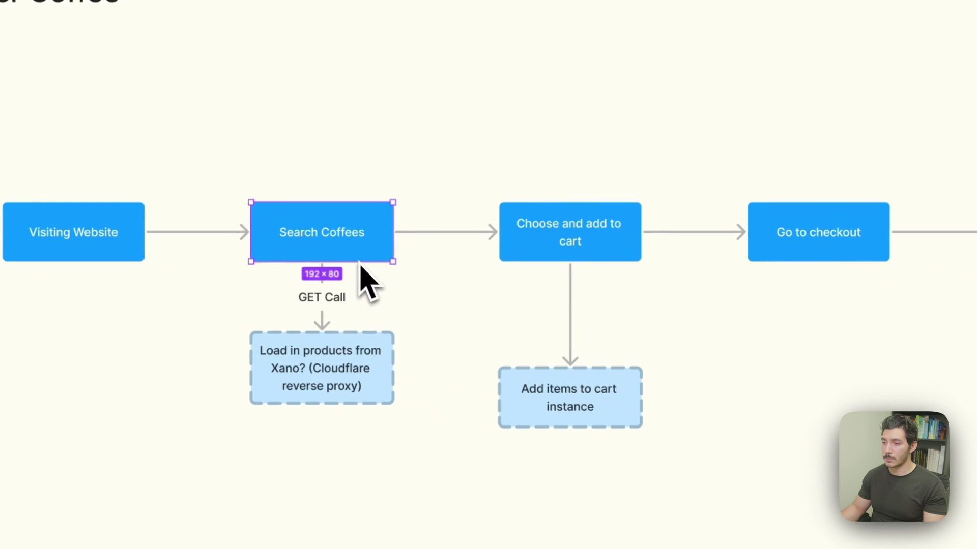
pyautogui.click(397, 319)
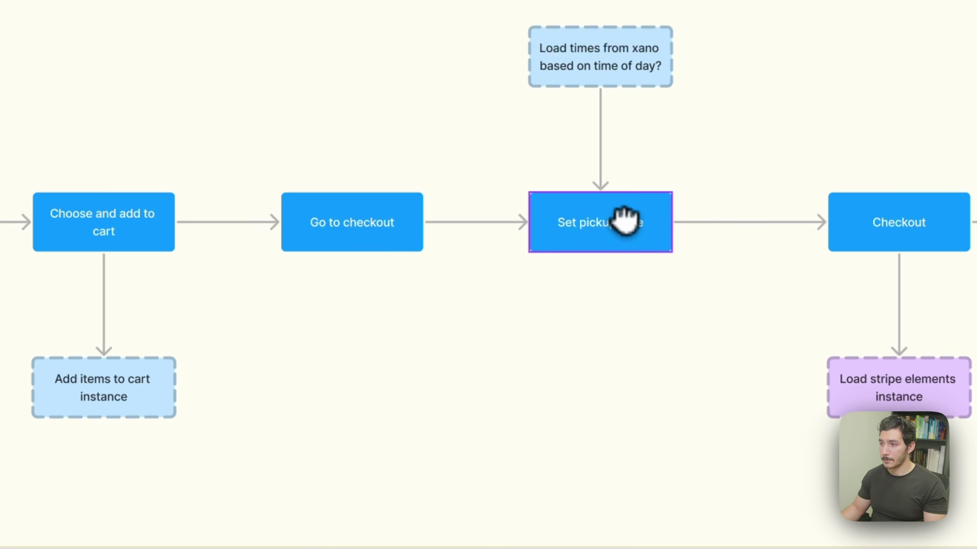
pyautogui.click(521, 181)
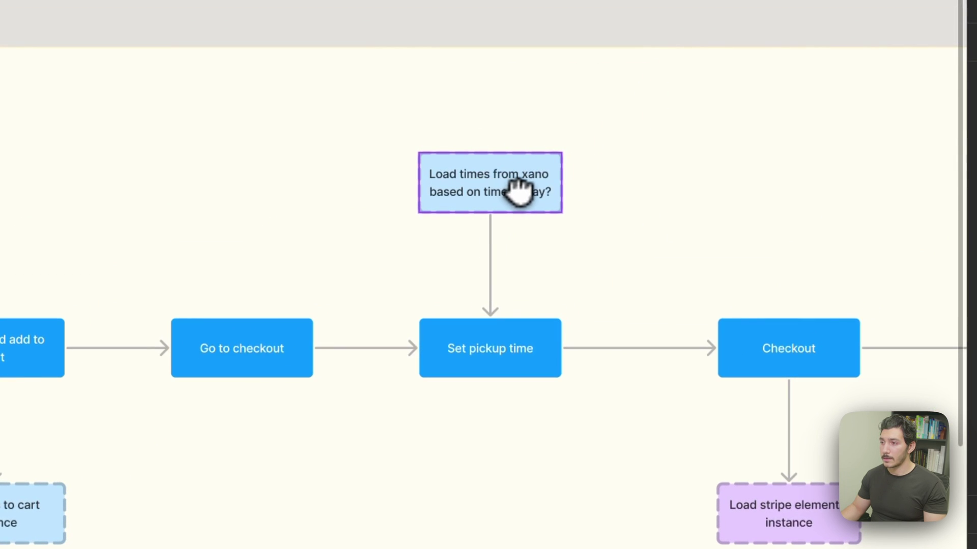
pyautogui.press('Escape')
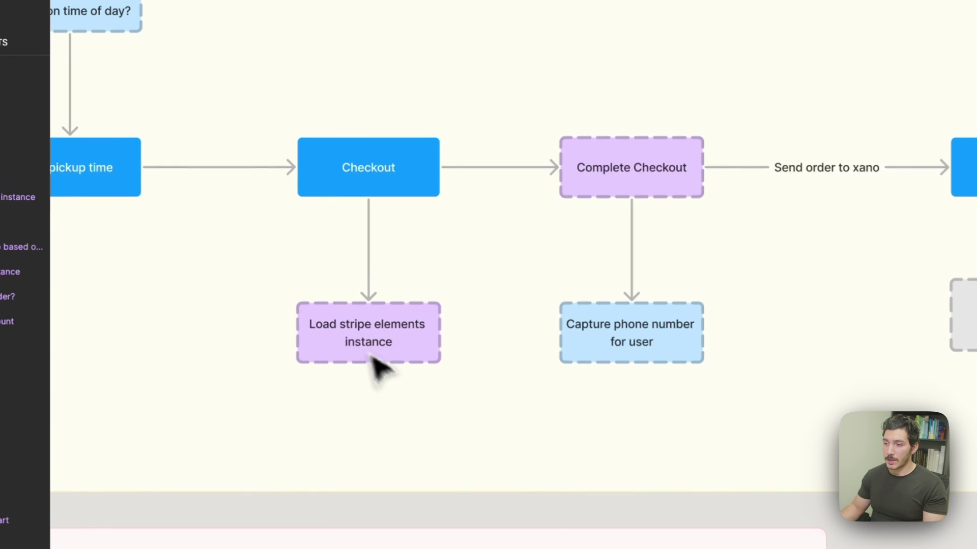
pyautogui.hscroll(-3, 527, 397)
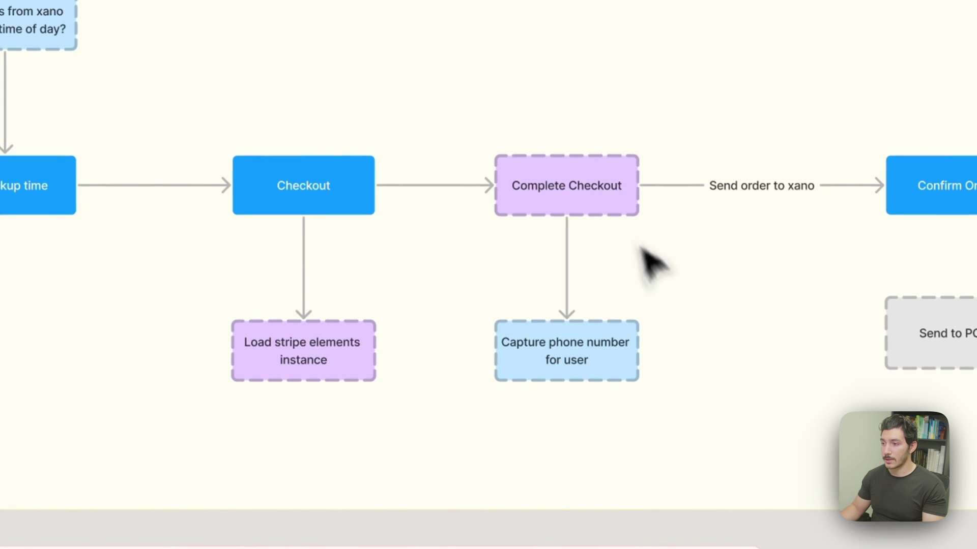
pyautogui.click(560, 369)
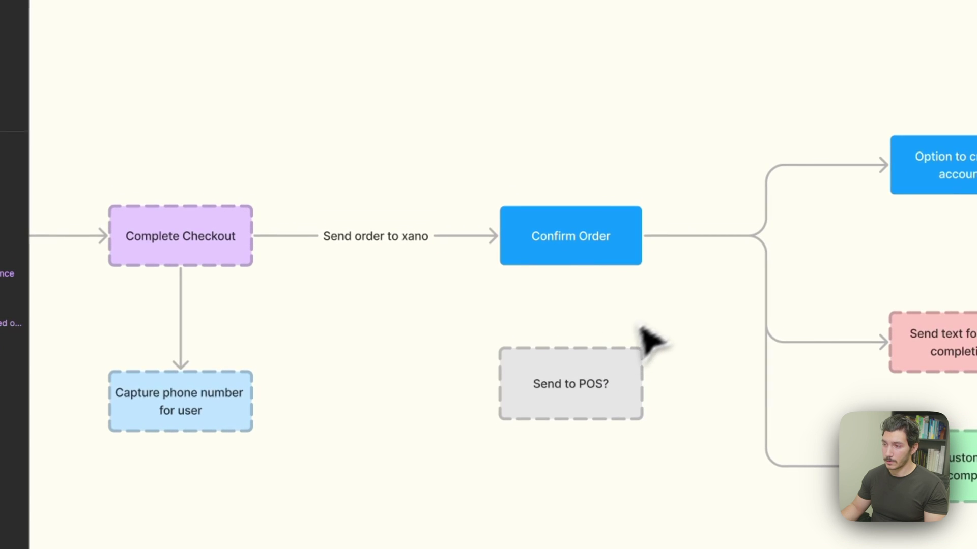
pyautogui.moveTo(649, 338); pyautogui.dragTo(501, 315)
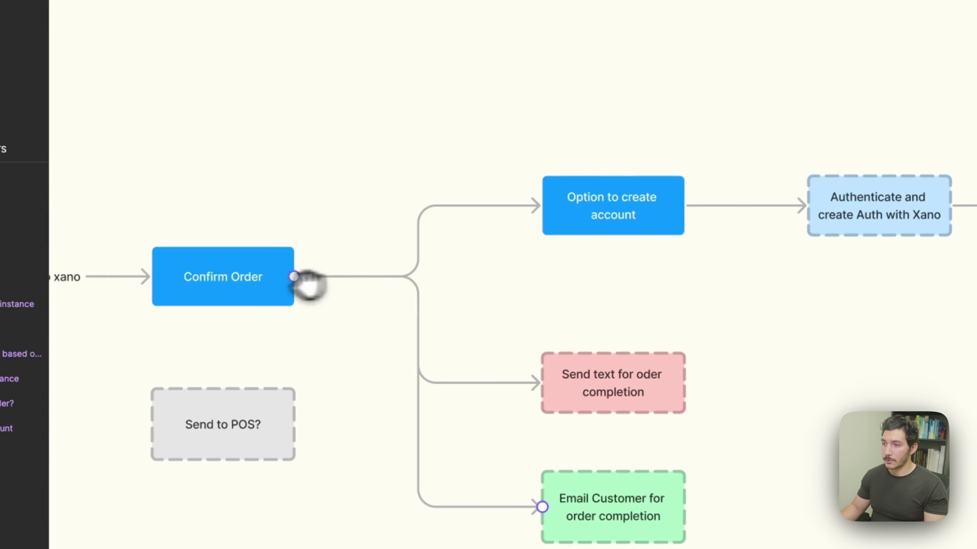
pyautogui.moveTo(630, 220); pyautogui.dragTo(476, 232)
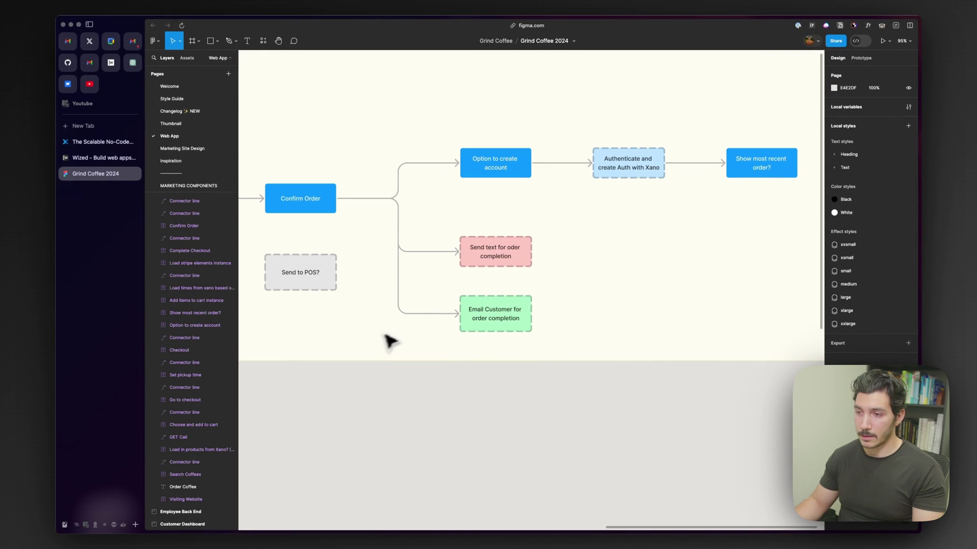
pyautogui.scroll(-5, 377, 341)
pyautogui.hscroll(-2, 364, 344)
pyautogui.hscroll(-2, 399, 331)
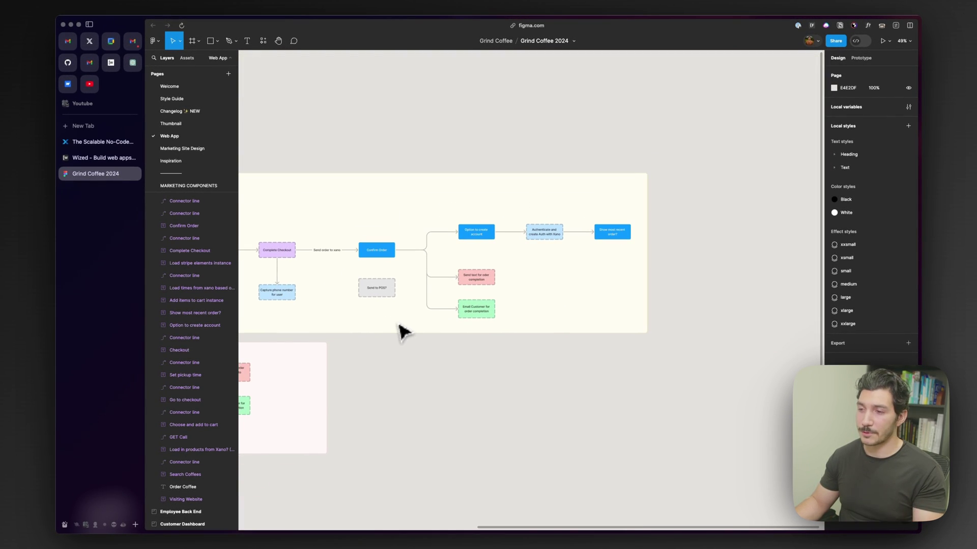
pyautogui.hscroll(-10, 395, 342)
pyautogui.scroll(-5, 396, 342)
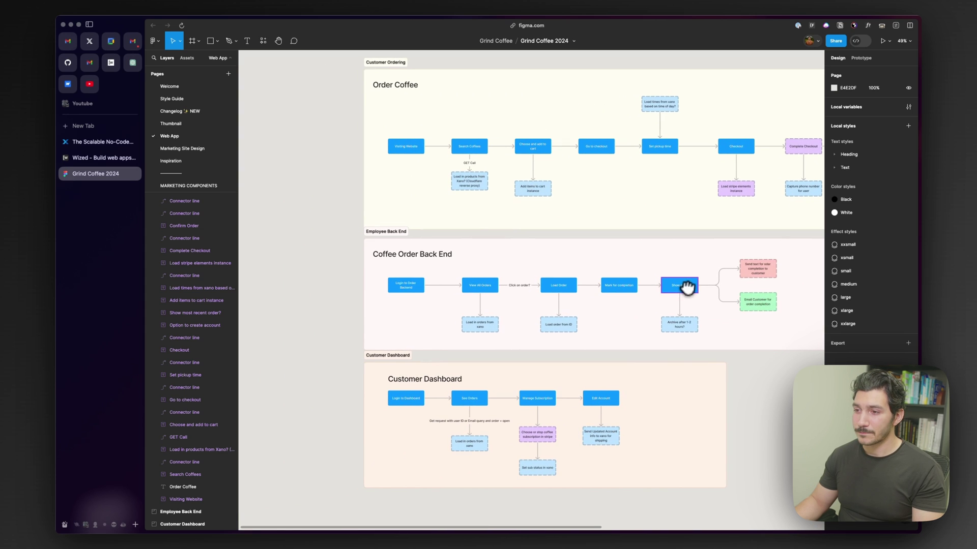
pyautogui.scroll(5, 405, 285)
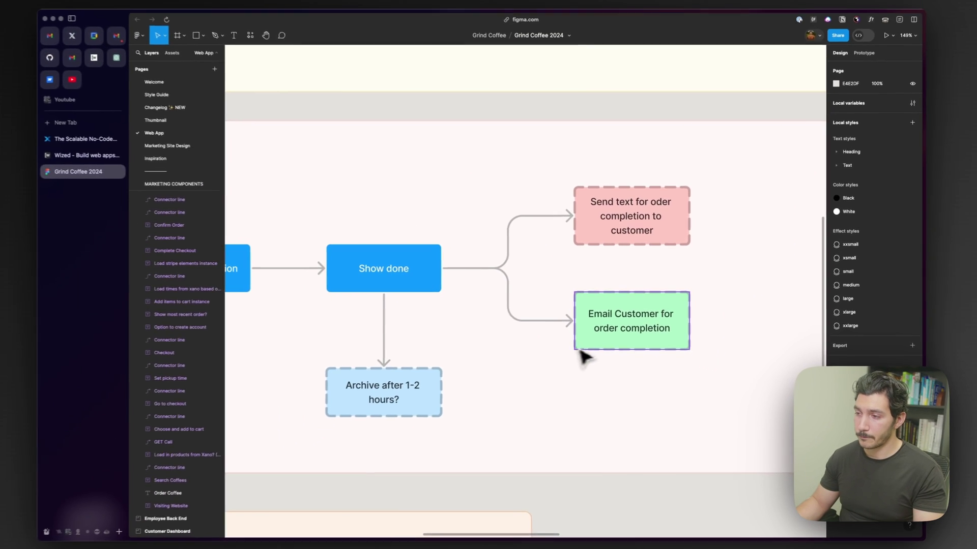
pyautogui.scroll(-6, 587, 360)
pyautogui.scroll(4, 698, 255)
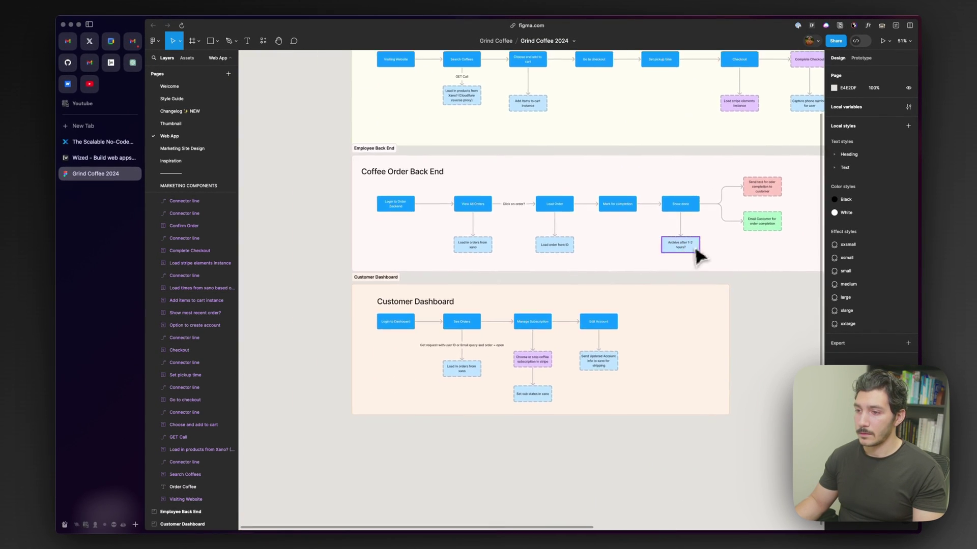
pyautogui.scroll(3, 464, 336)
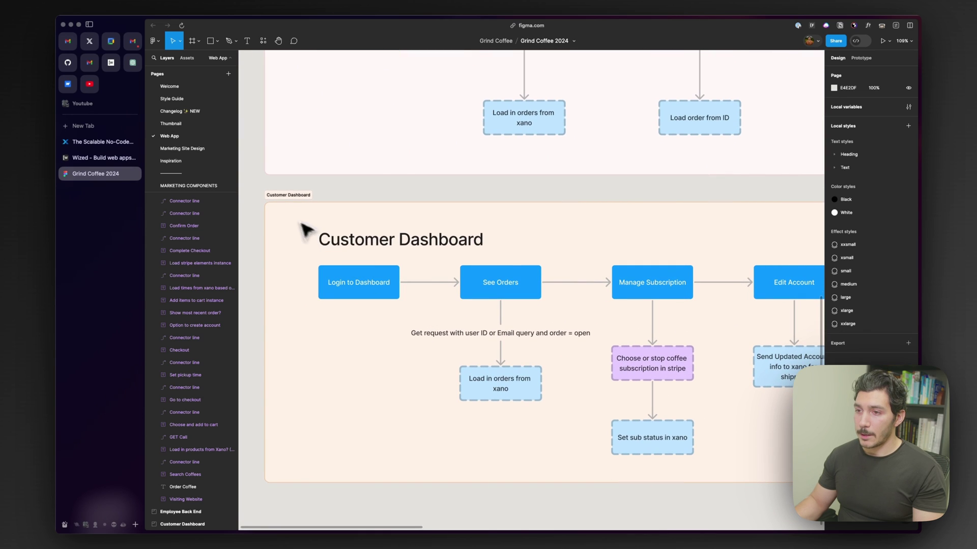
pyautogui.scroll(6, 326, 234)
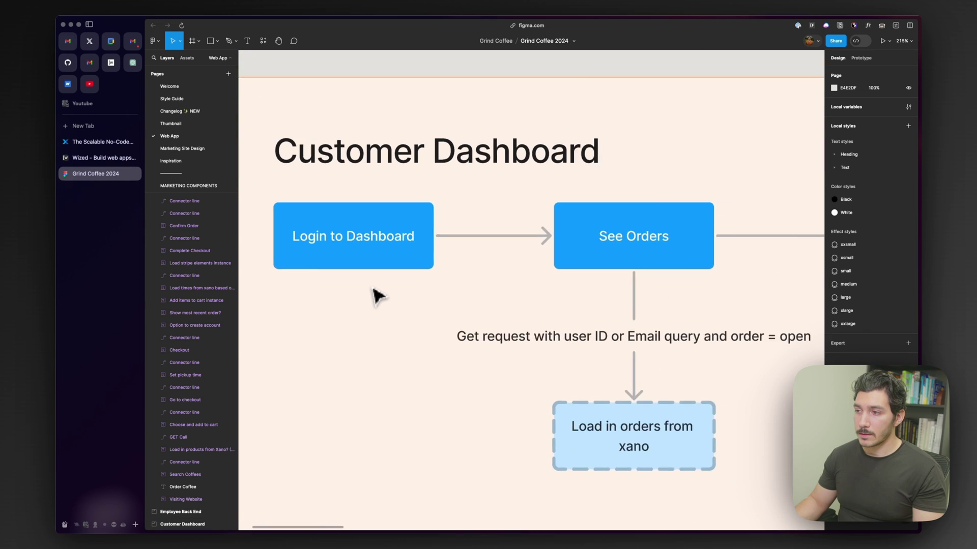
pyautogui.scroll(-3, 379, 297)
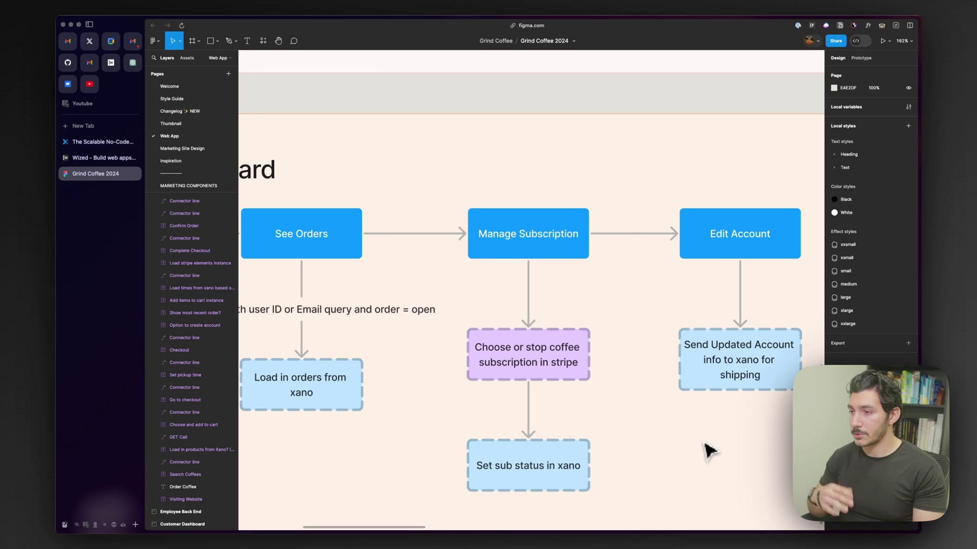
pyautogui.scroll(-5, 653, 424)
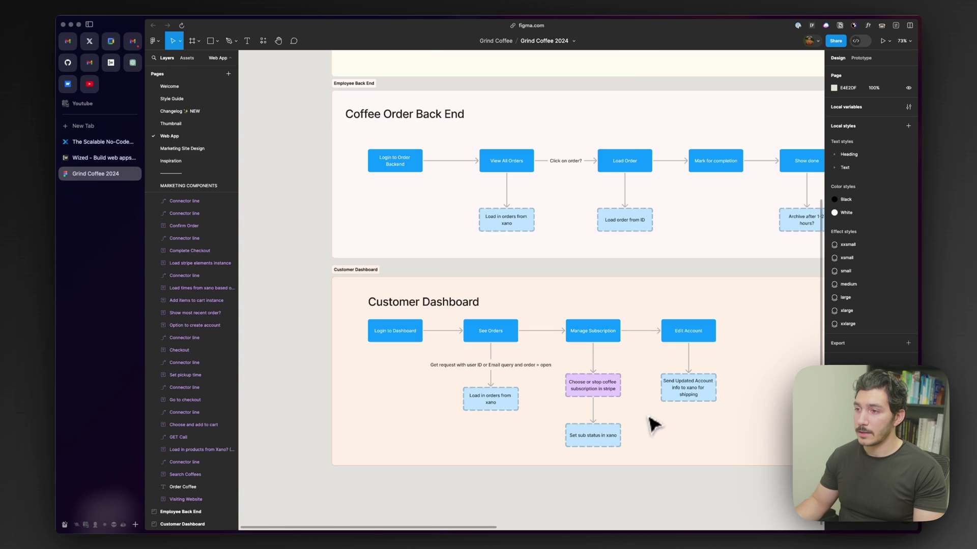
pyautogui.scroll(-5, 651, 422)
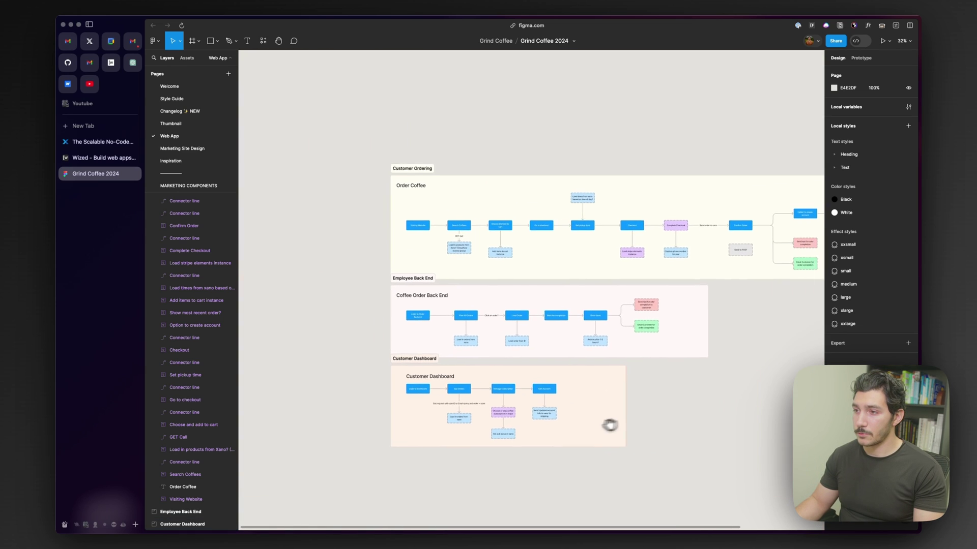
pyautogui.hscroll(3, 702, 397)
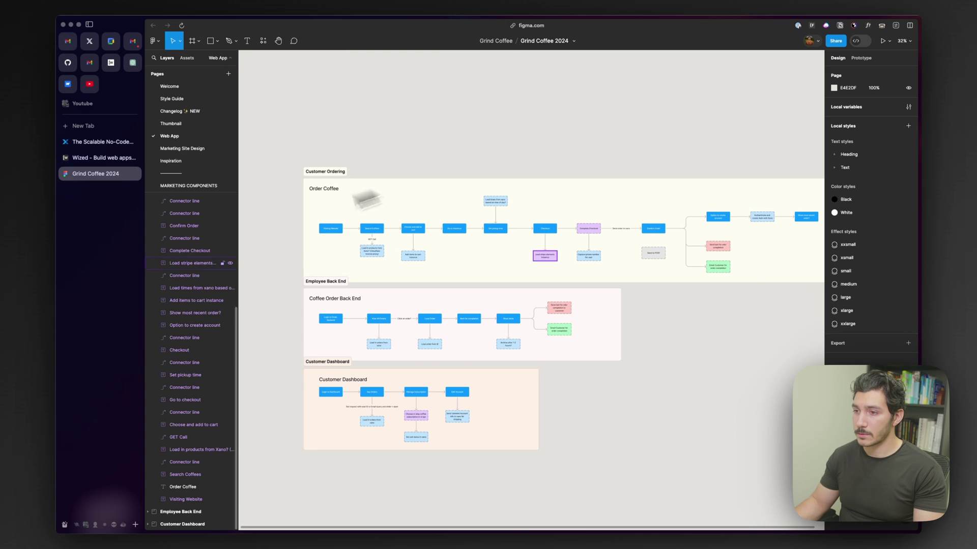
pyautogui.hscroll(2, 569, 446)
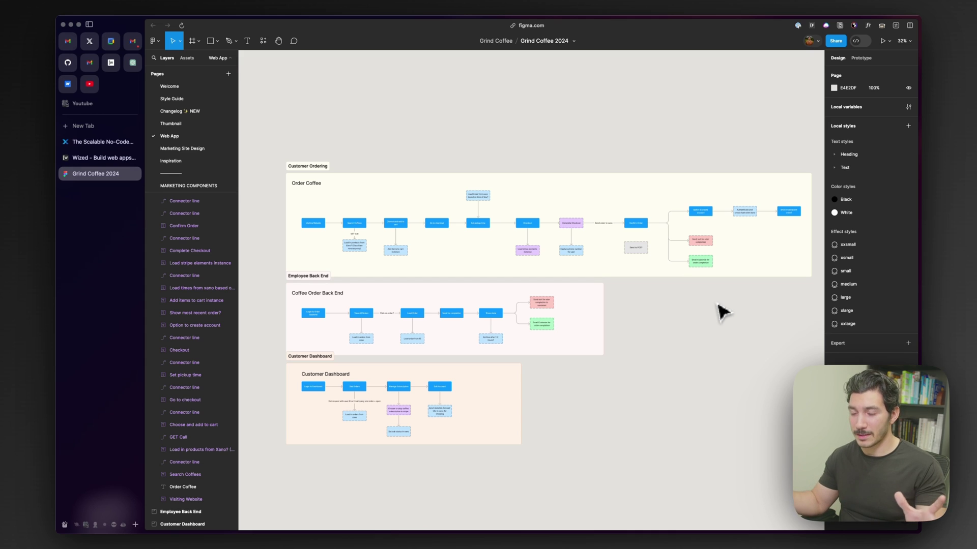
pyautogui.moveTo(580, 188); pyautogui.dragTo(565, 175)
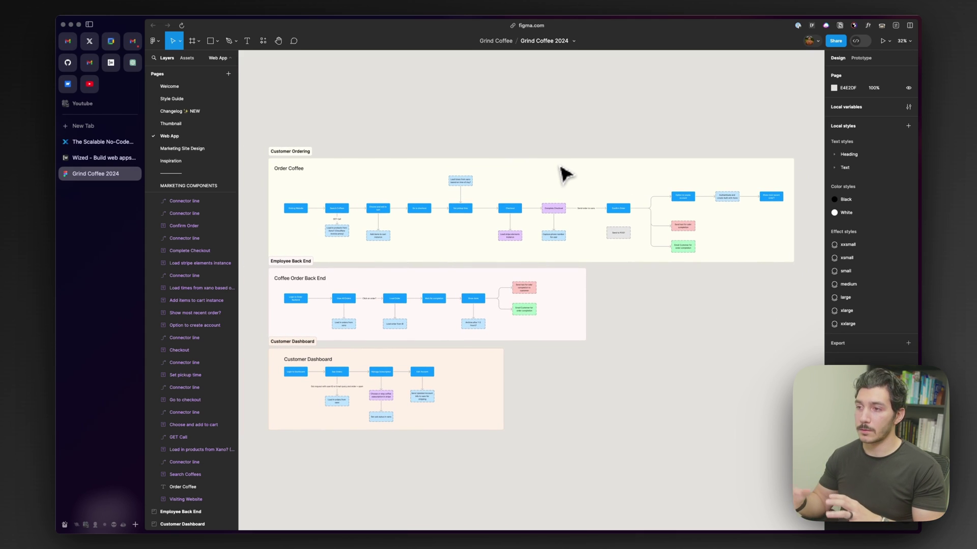